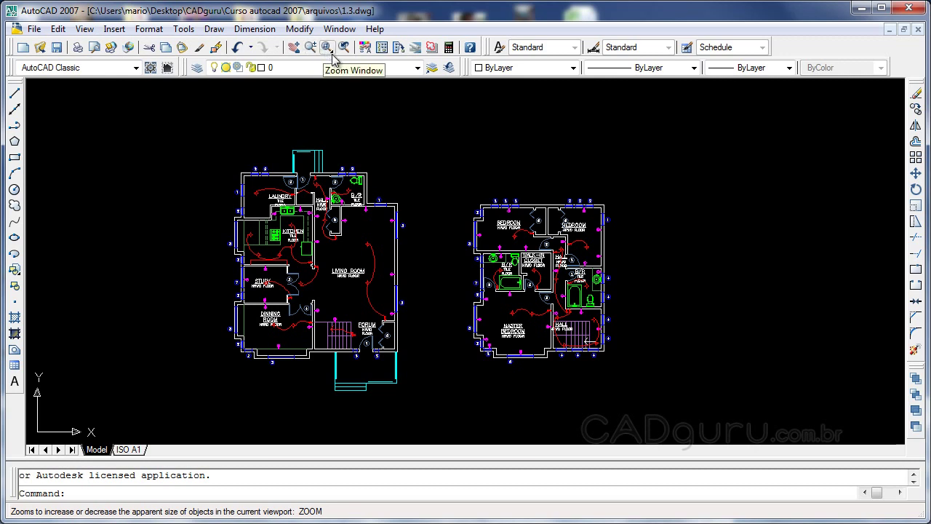
- Magnify both floor plans slightly with Zoom Realtime
click(332, 55)
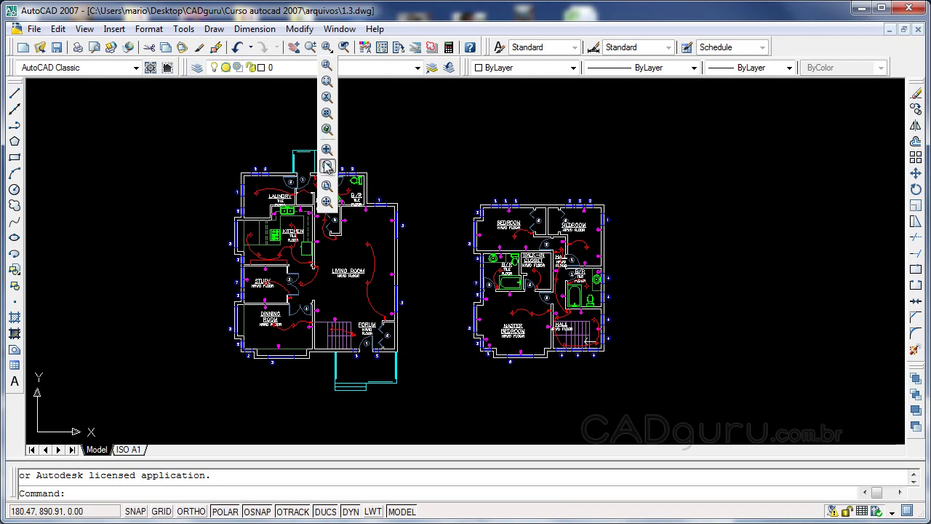
click(346, 17)
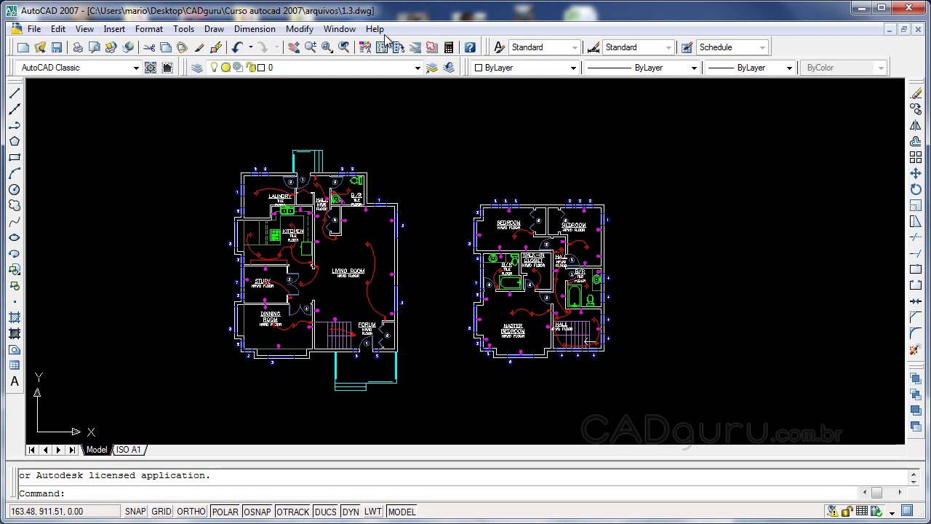
click(311, 48)
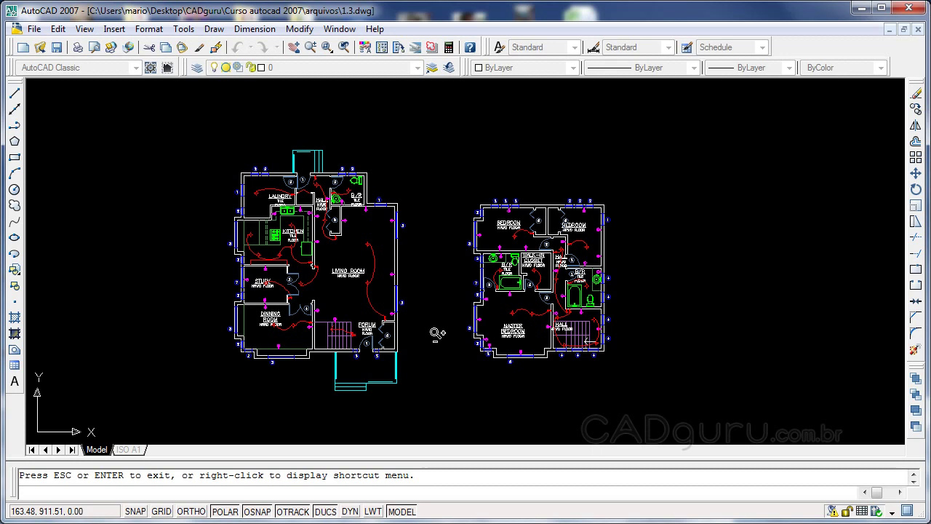
mouse_move(436, 333)
mouse_down()
mouse_move(426, 149)
mouse_move(421, 392)
mouse_move(419, 121)
mouse_move(416, 276)
mouse_move(427, 339)
mouse_up()
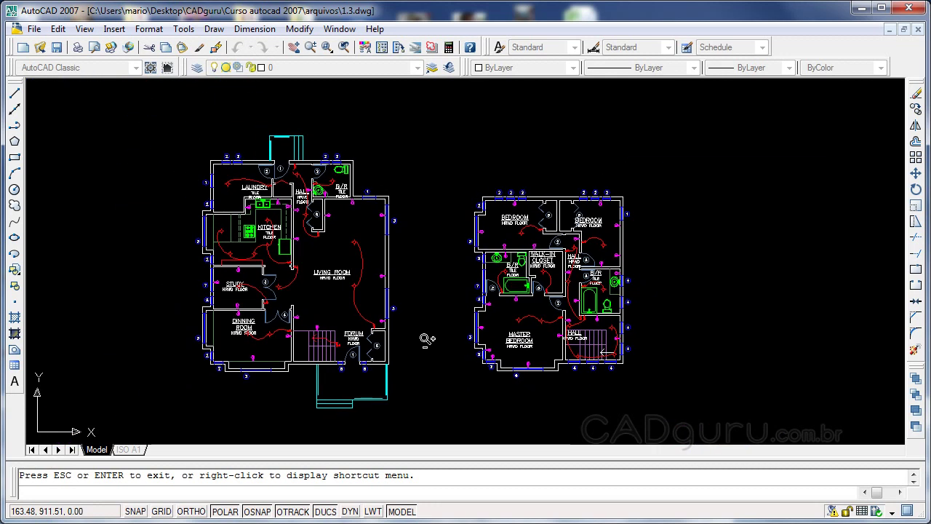
drag(326, 47, 331, 57)
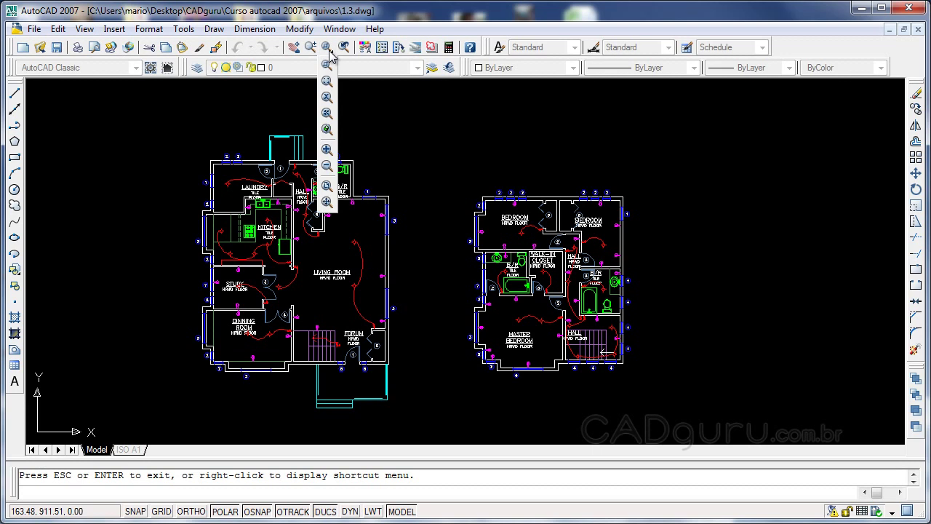
- Zoom Window around the left floor plan, corner to corner
drag(331, 52, 331, 66)
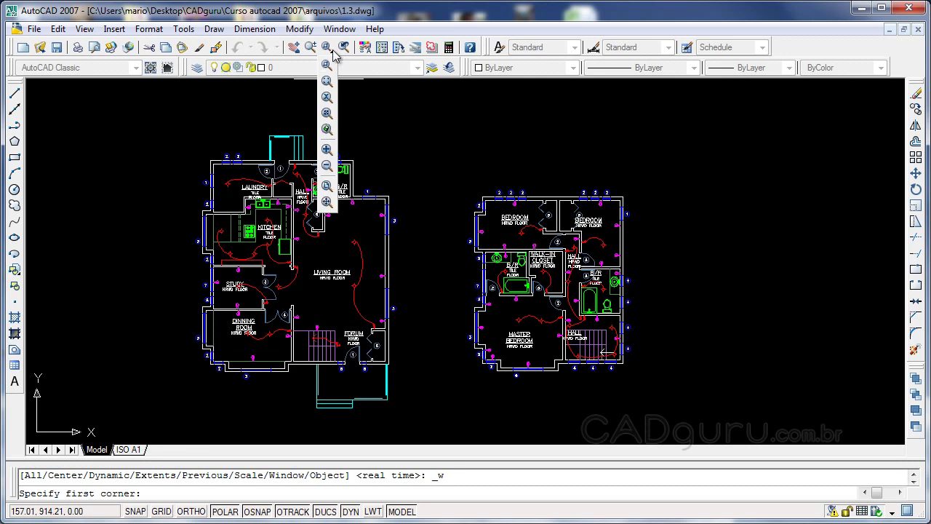
click(331, 65)
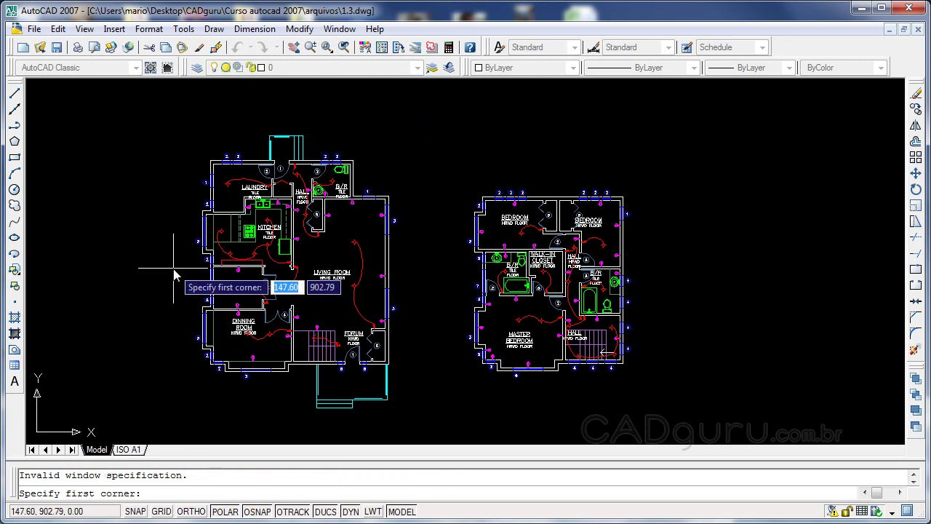
click(187, 120)
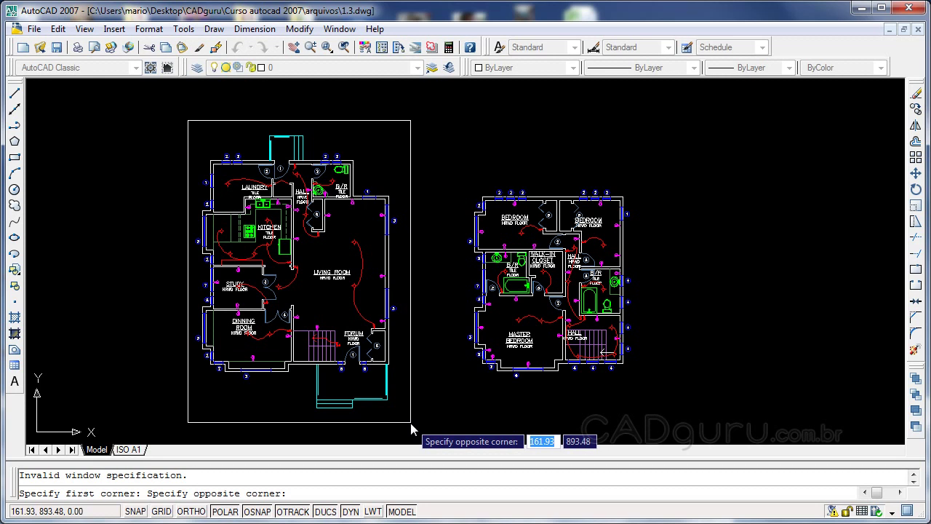
click(410, 423)
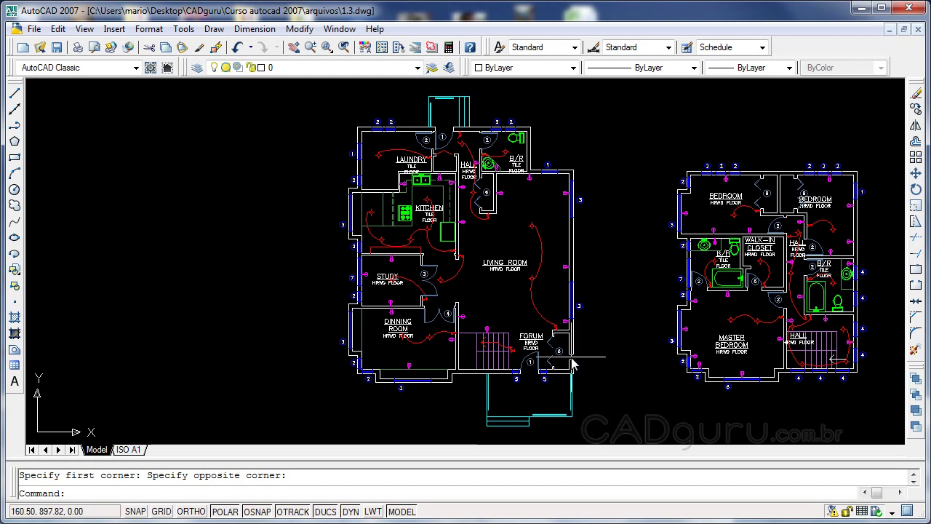
drag(328, 48, 328, 154)
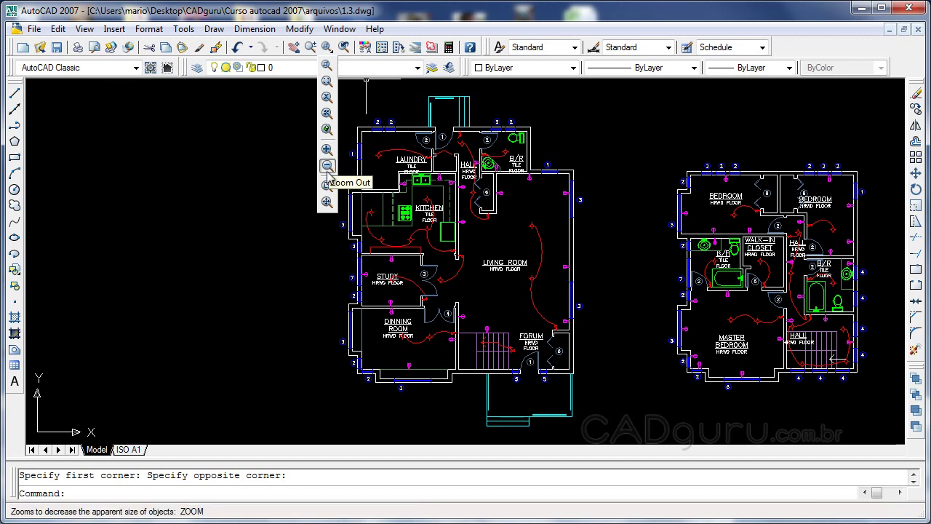
drag(328, 154, 330, 157)
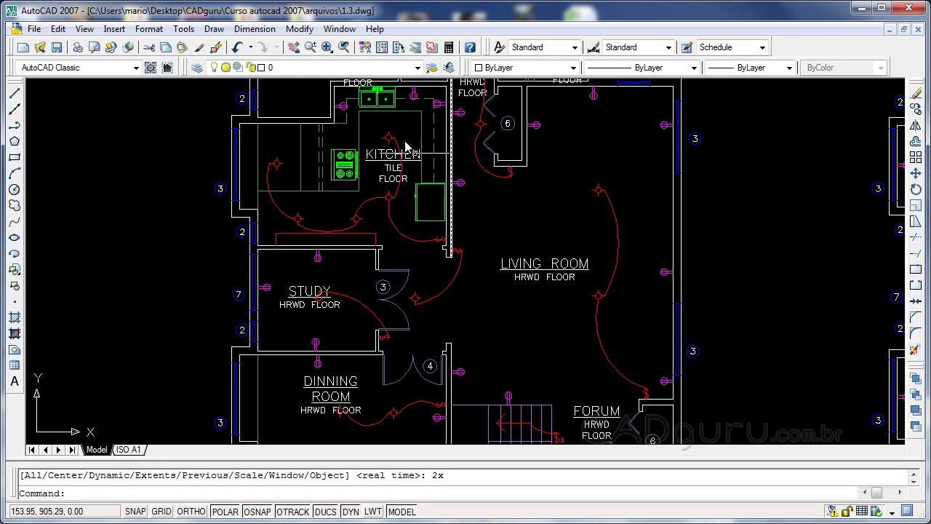
click(328, 48)
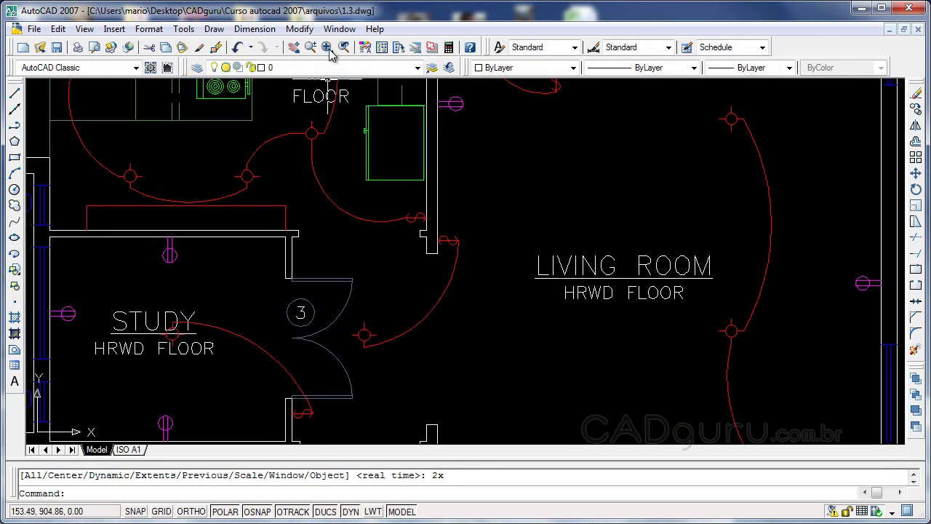
drag(326, 48, 326, 153)
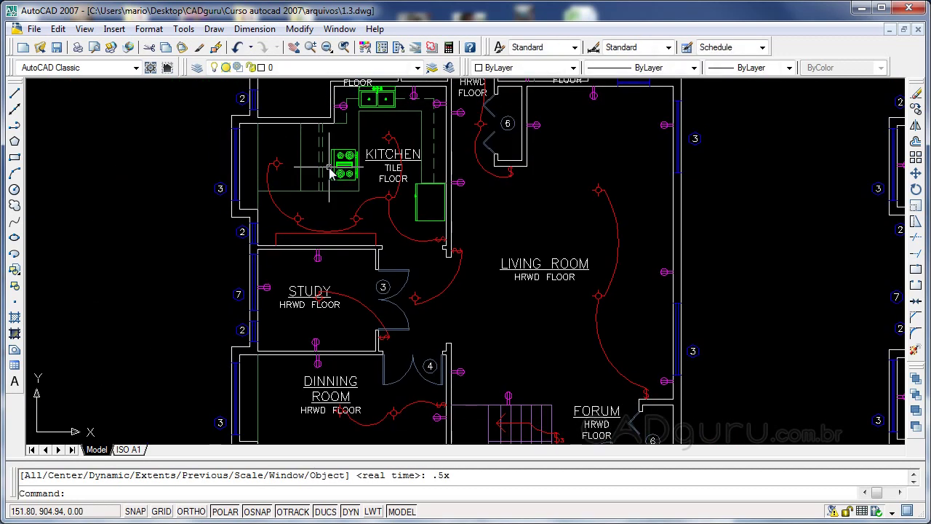
drag(326, 48, 325, 176)
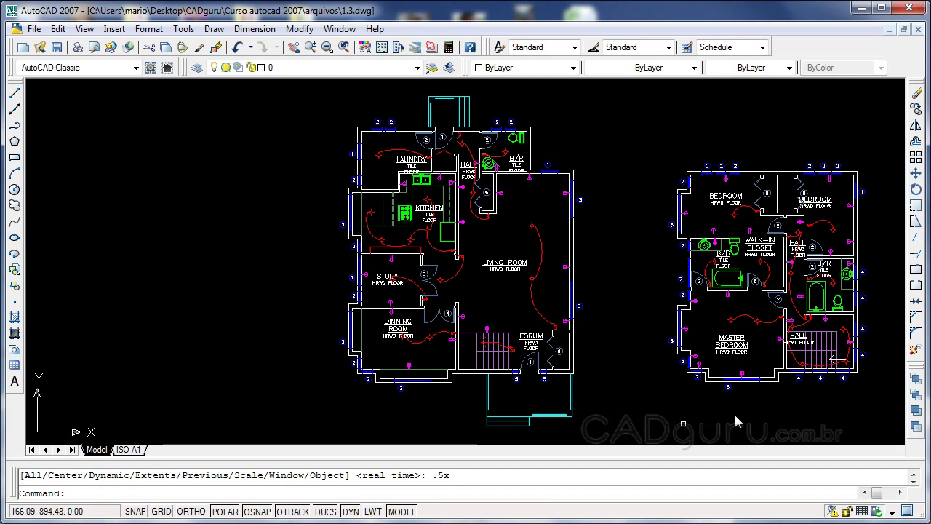
drag(326, 48, 327, 188)
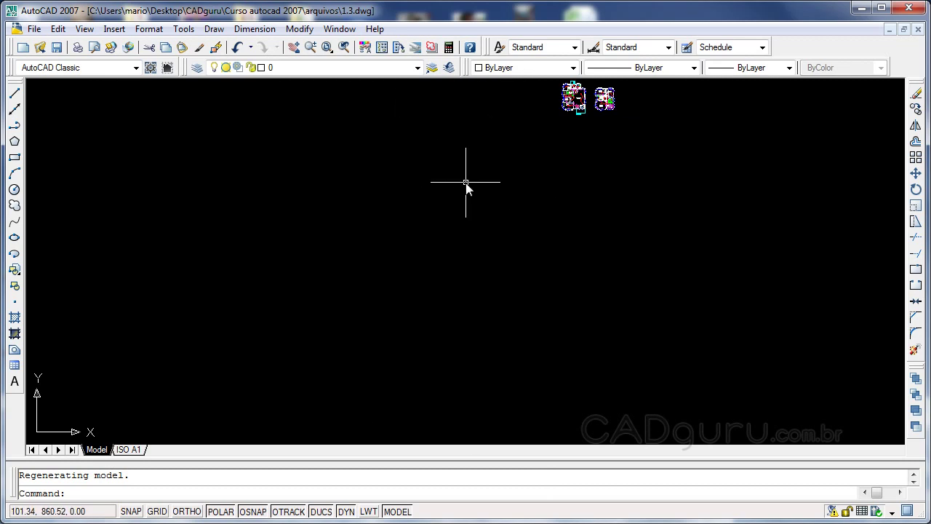
click(344, 49)
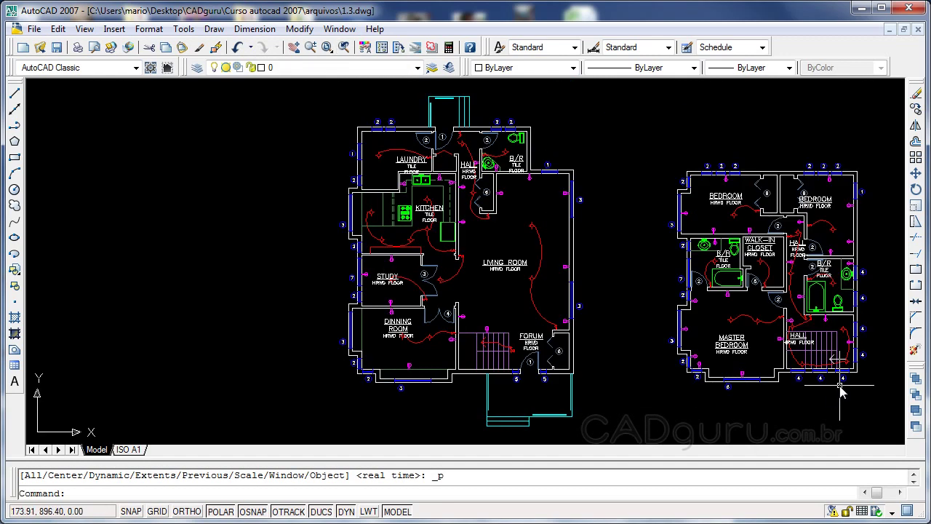
click(327, 47)
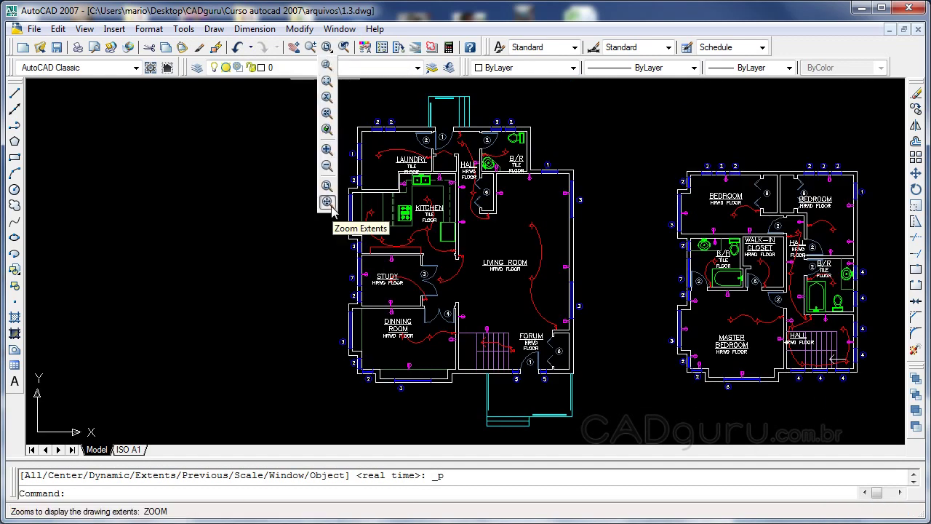
- Zoom to extents so both complete floor plans are shown
click(328, 202)
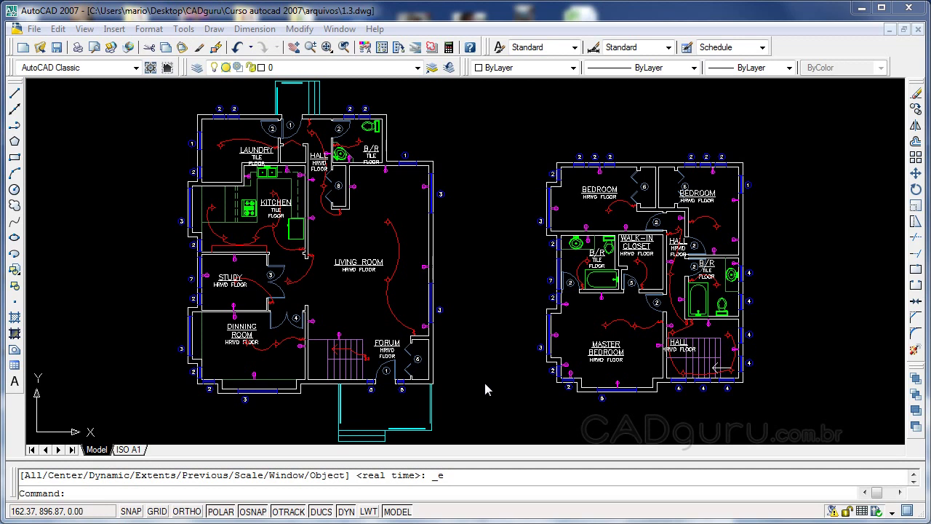
- Pan toward the Living Room, Forum and Master Bedroom and zoom in close
click(293, 48)
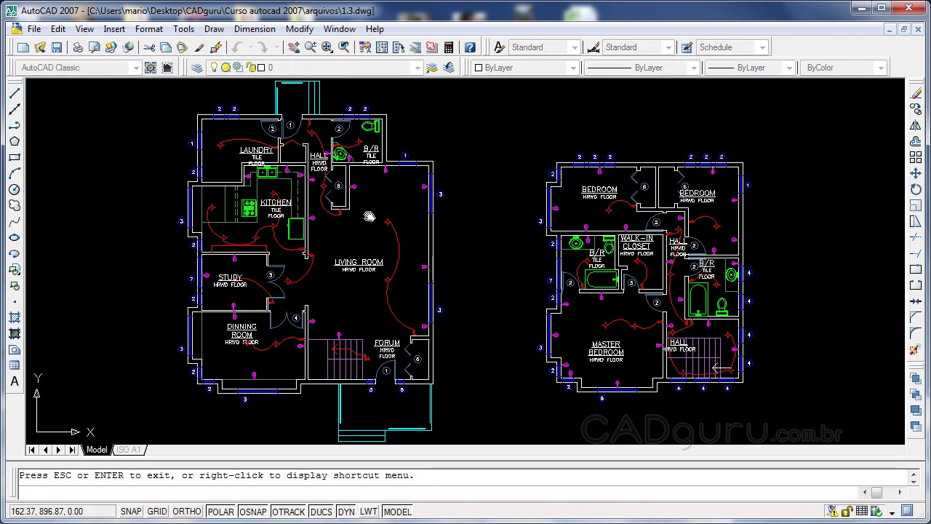
mouse_move(358, 223)
mouse_down()
mouse_move(640, 289)
mouse_move(517, 251)
mouse_move(386, 192)
mouse_up()
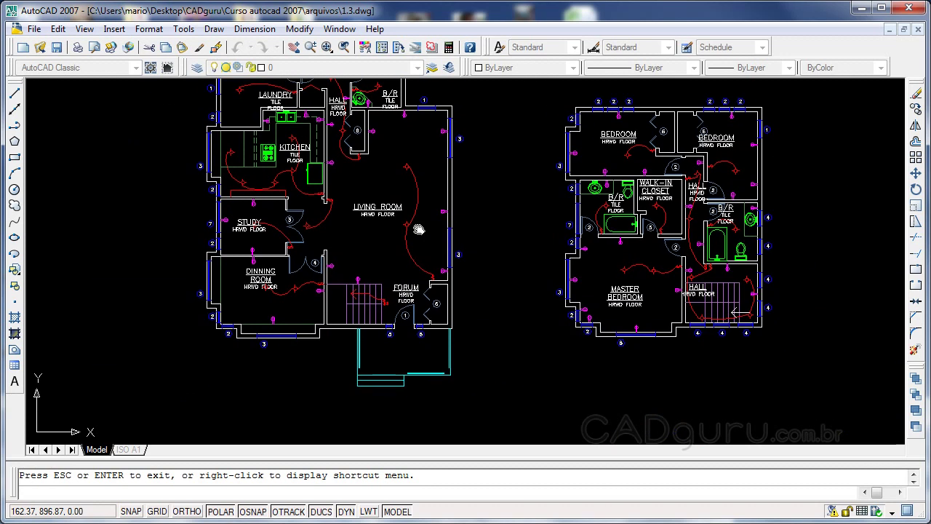
click(327, 48)
drag(512, 233, 517, 82)
drag(532, 342, 534, 270)
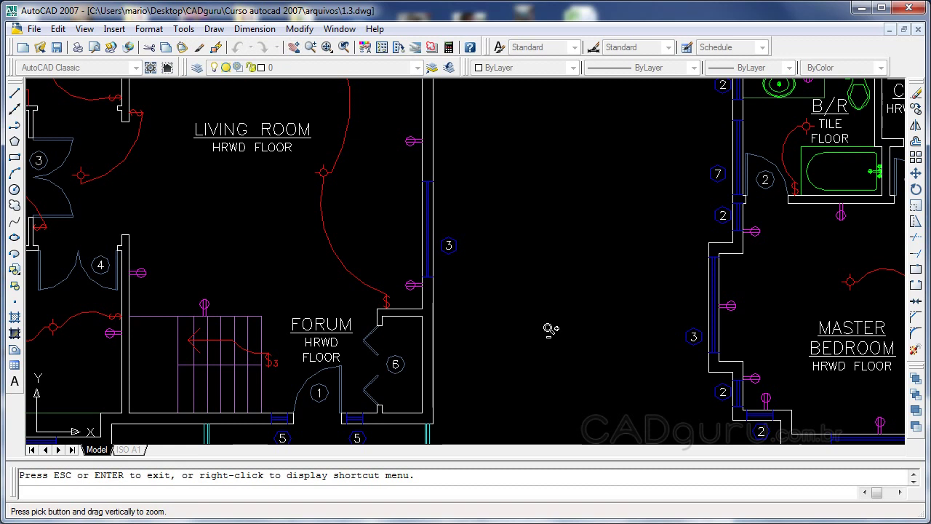
- Pan through the ground floor from Laundry and Kitchen down to the Forum entrance
click(294, 47)
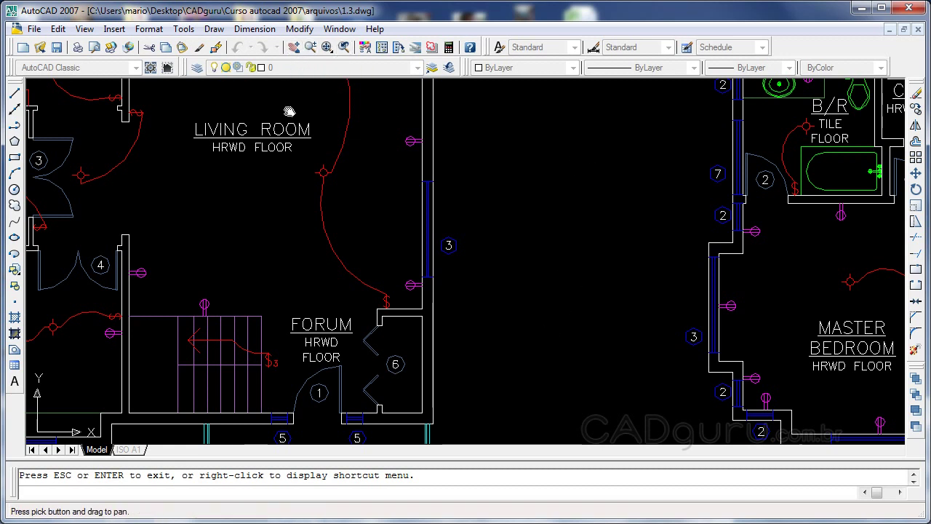
mouse_move(182, 135)
mouse_down()
mouse_move(202, 167)
mouse_move(528, 357)
mouse_up()
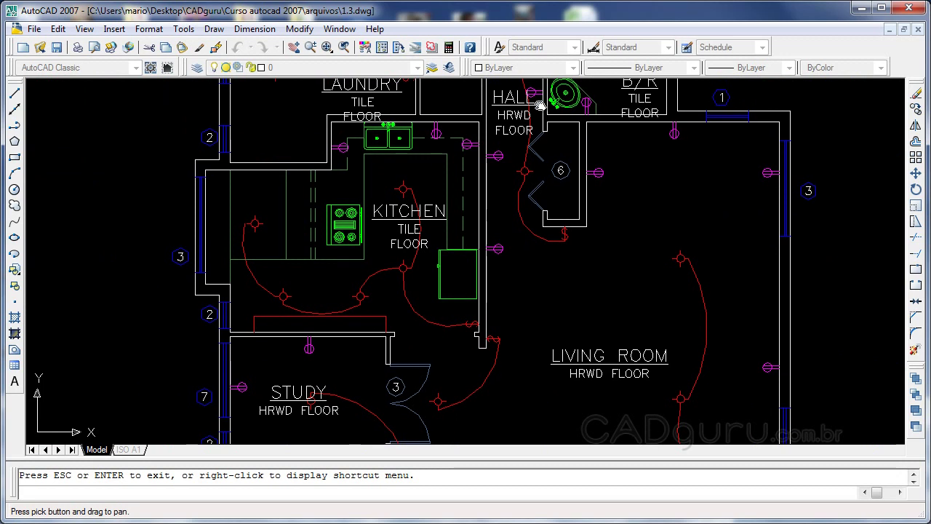
drag(539, 119, 533, 336)
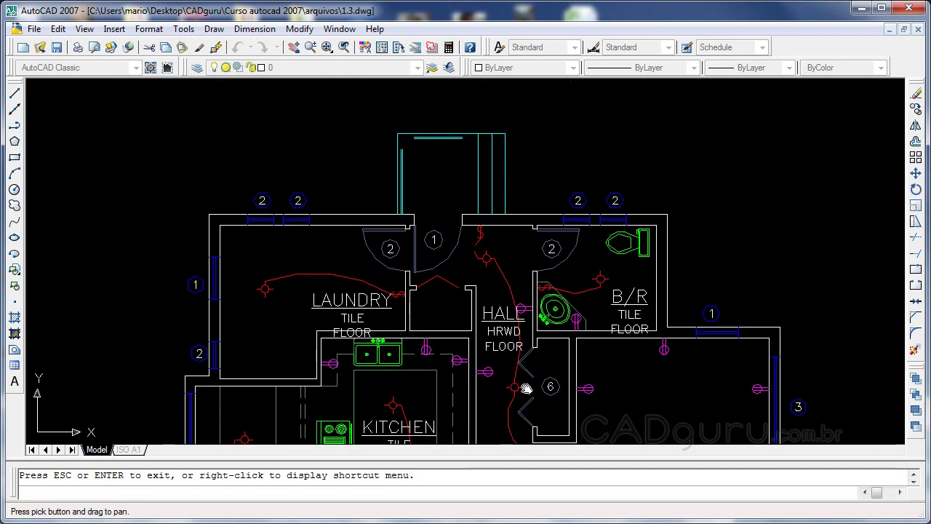
drag(526, 386, 529, 322)
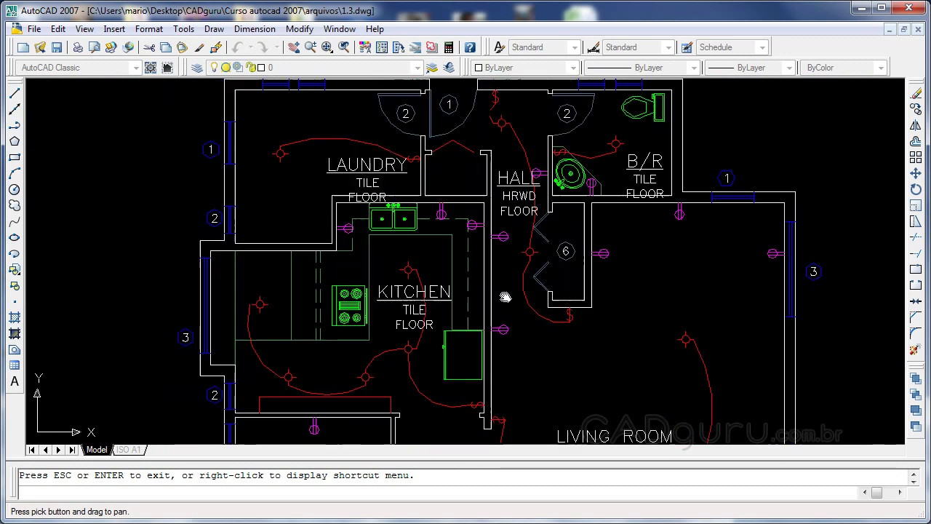
drag(491, 380, 508, 149)
drag(551, 403, 522, 194)
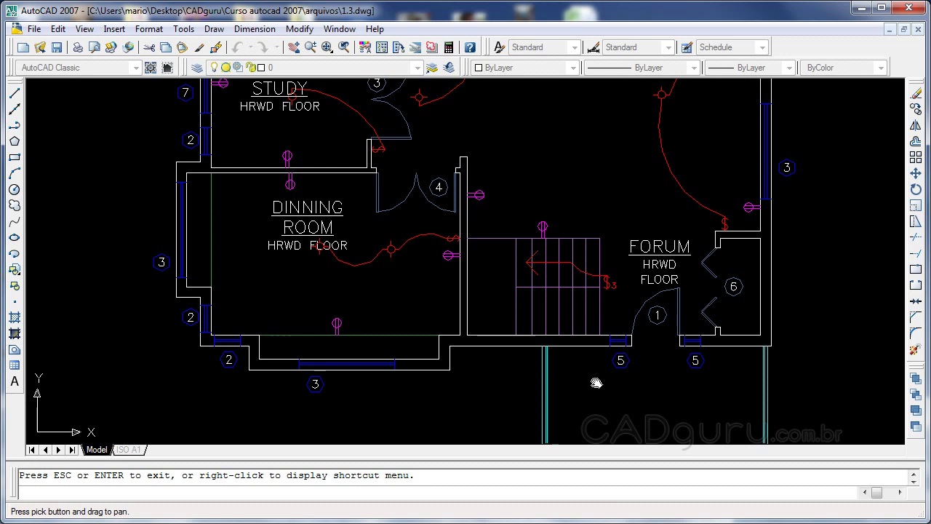
drag(594, 391, 576, 279)
- Pan across to the upper floor, ending on both bedrooms and the walk-in closet
drag(802, 301, 250, 328)
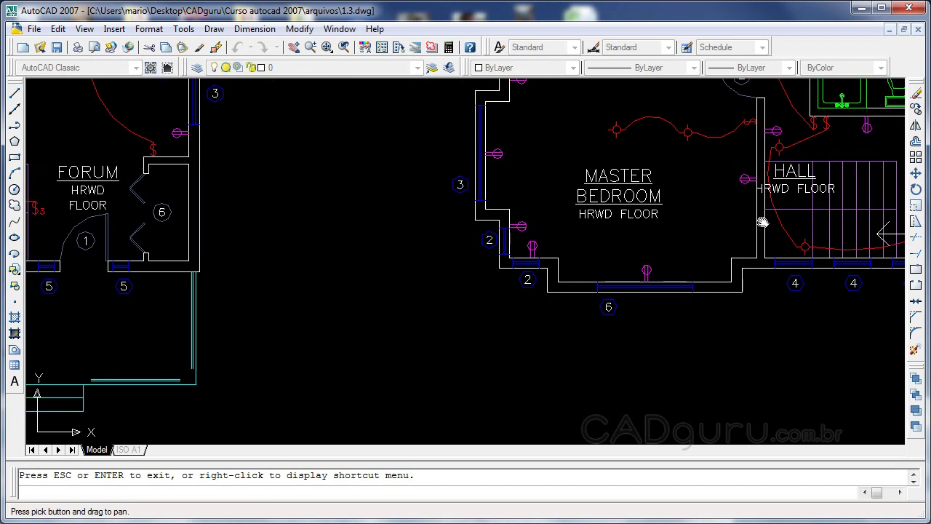
drag(761, 221, 507, 289)
drag(509, 91, 520, 349)
drag(661, 108, 672, 222)
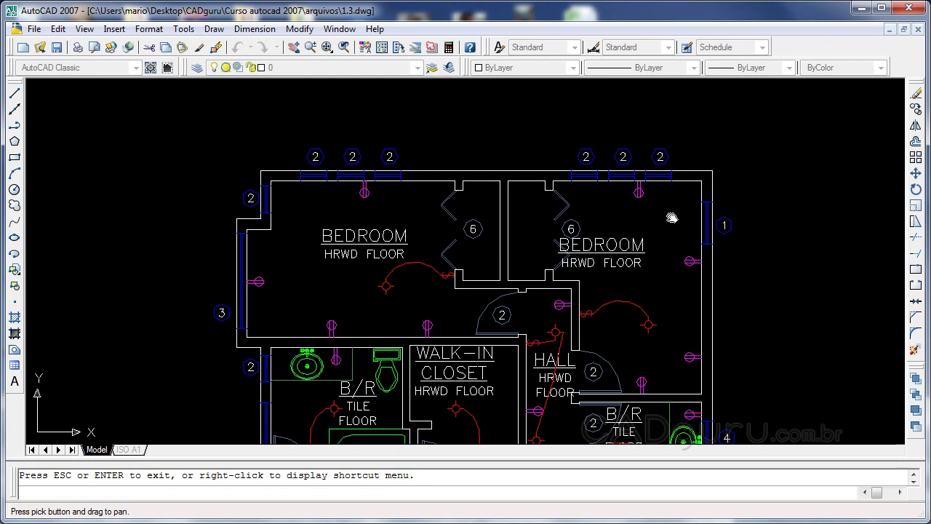
- Wheel-zoom until both floor plans fill the screen, then pan to center them
scroll(659, 224, up, 2)
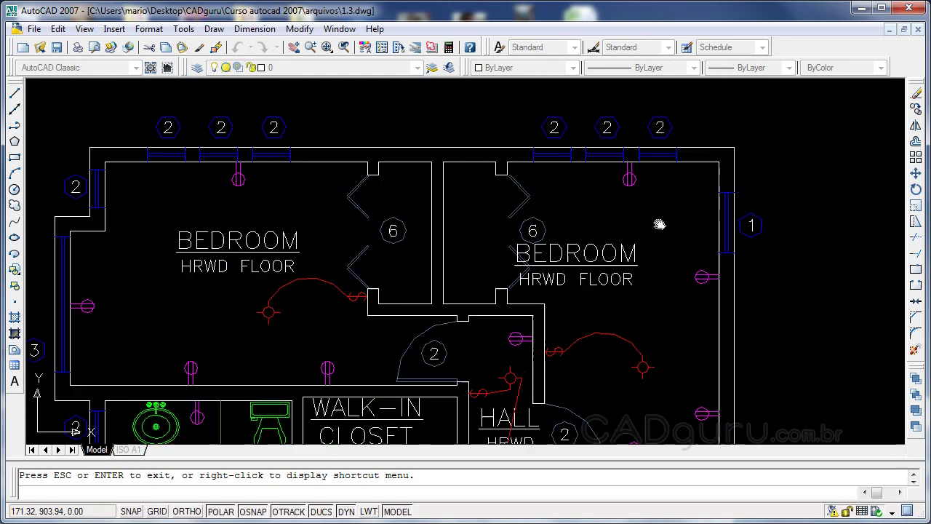
scroll(659, 224, up, 3)
scroll(659, 224, down, 10)
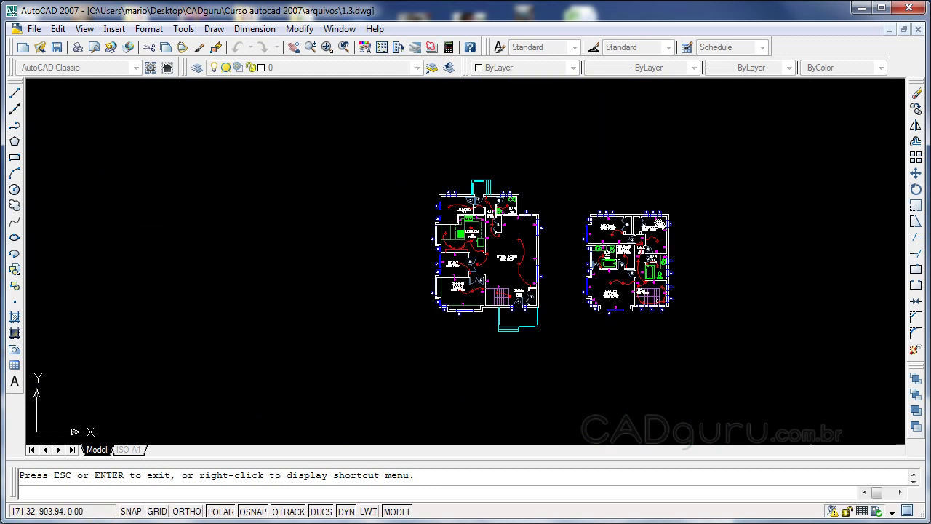
scroll(659, 224, up, 1)
scroll(659, 224, up, 3)
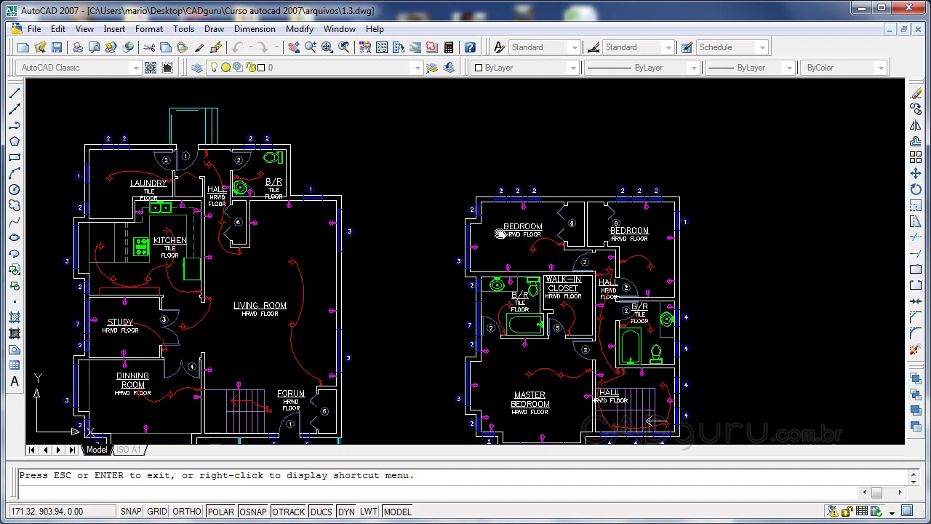
mouse_move(499, 233)
mouse_down()
mouse_move(619, 131)
mouse_move(670, 139)
mouse_move(385, 129)
mouse_move(572, 181)
mouse_move(649, 177)
mouse_up()
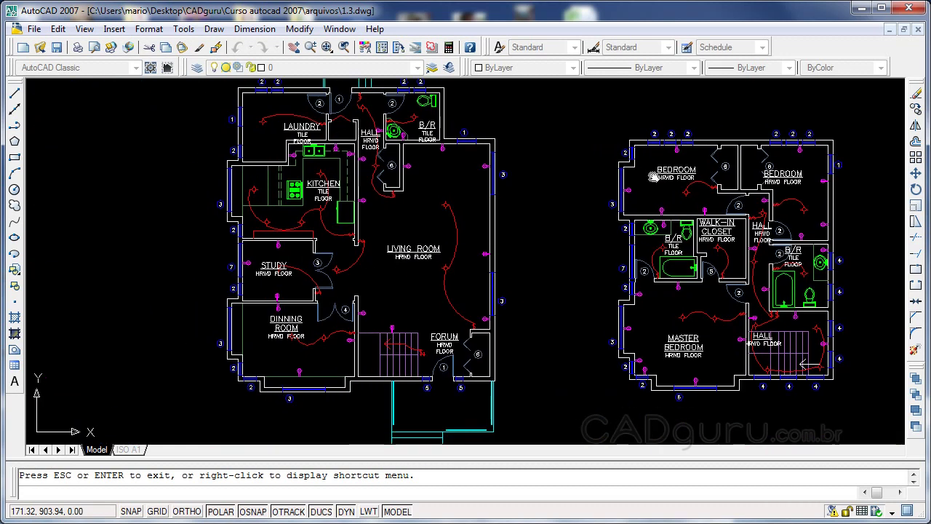